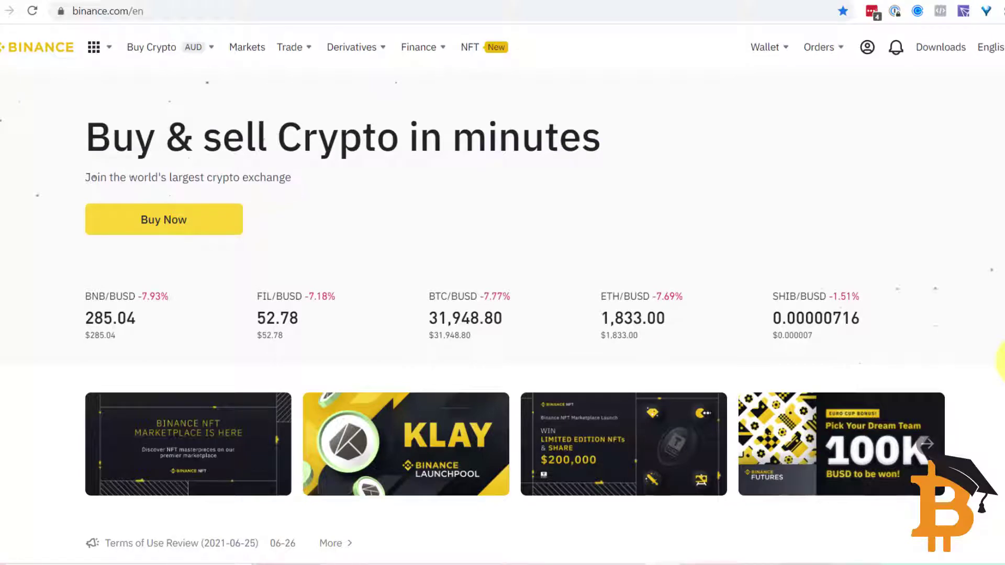
Step: After checking the TronLink balances, set Binance Convert to receive TRX
click(965, 11)
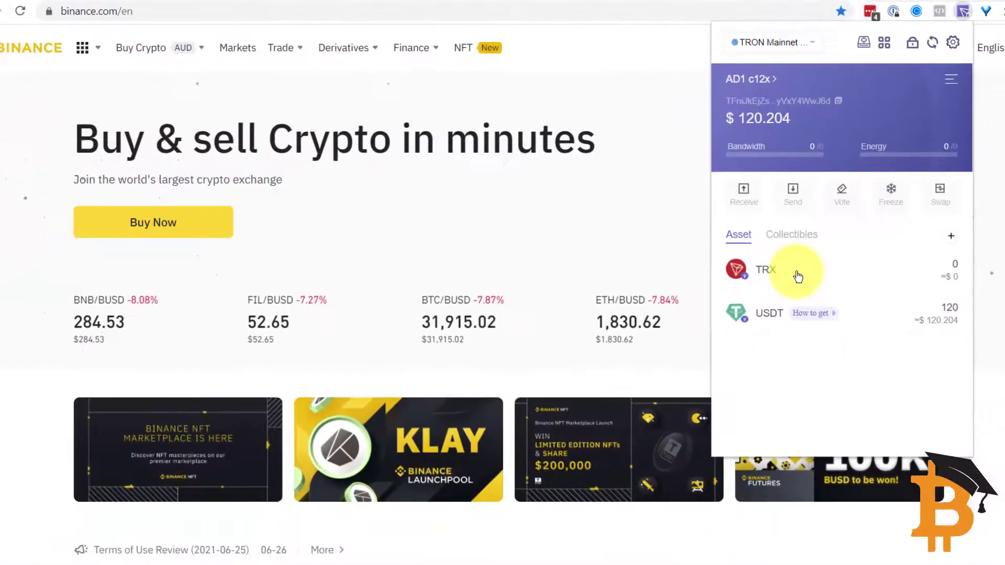
click(618, 208)
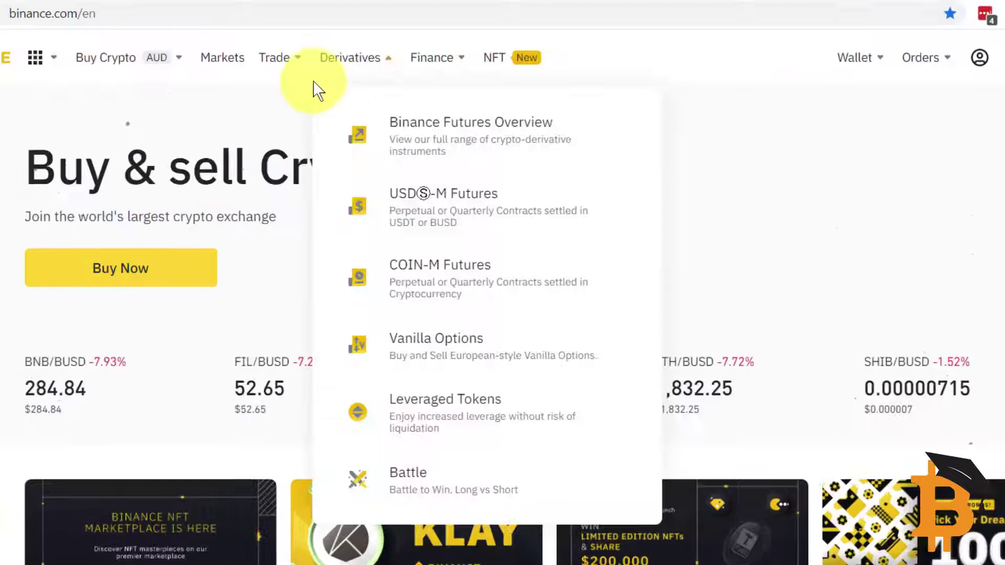
mouse_move(280, 49)
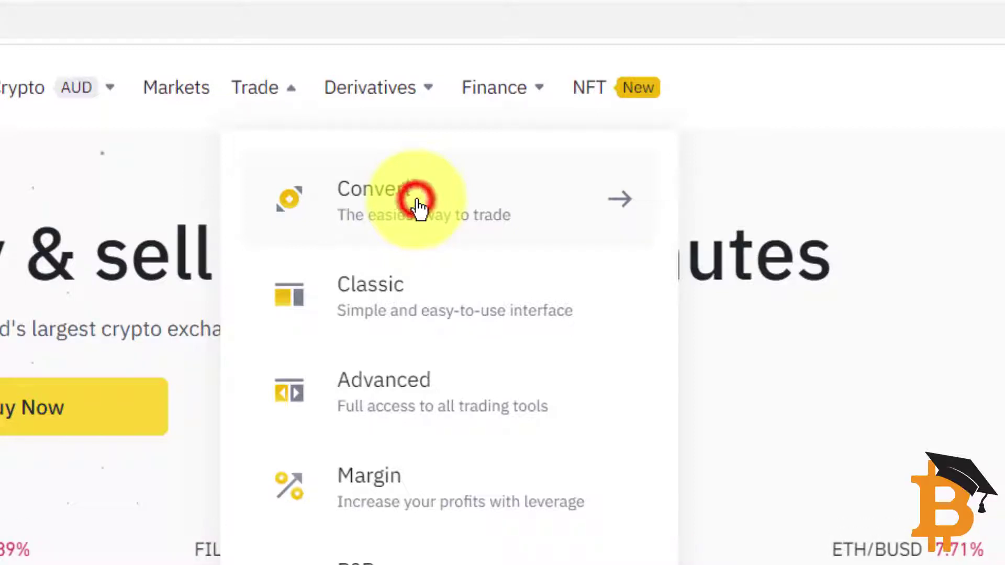
click(417, 201)
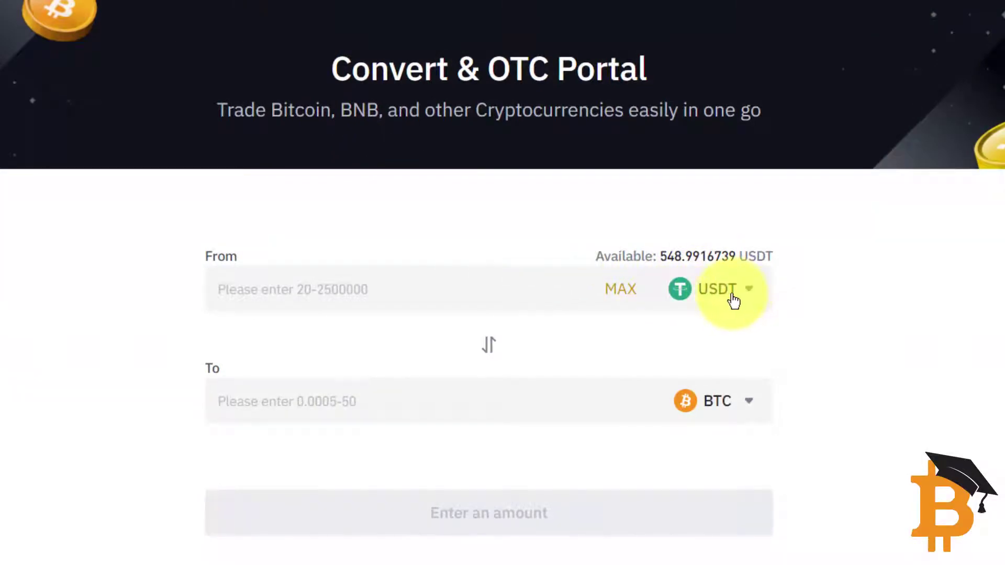
click(722, 410)
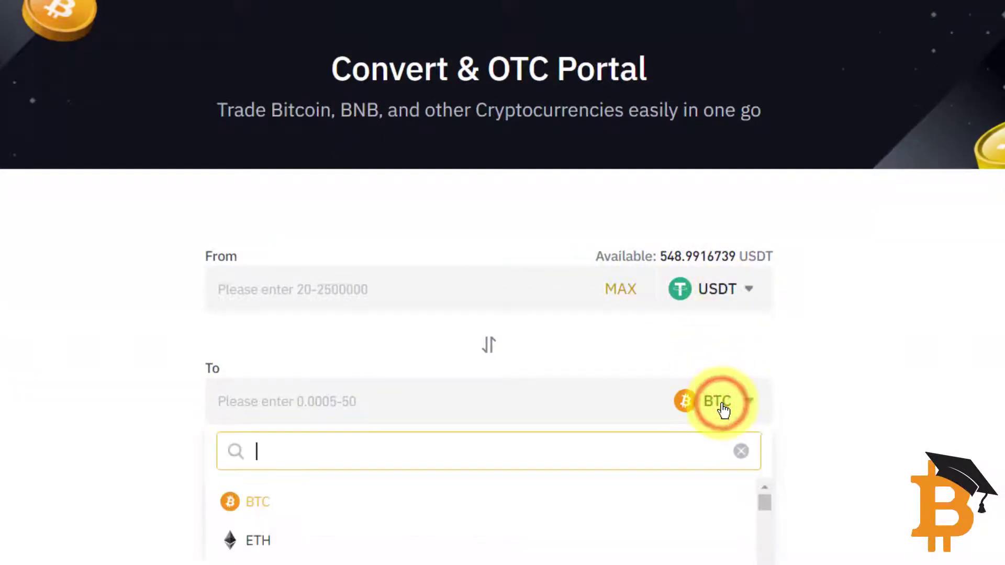
text(trx)
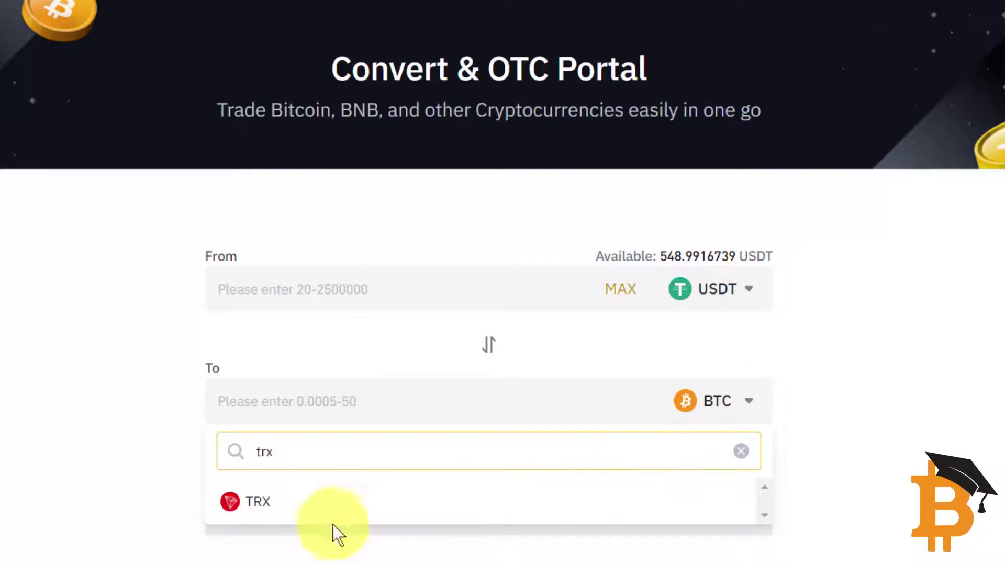
click(258, 500)
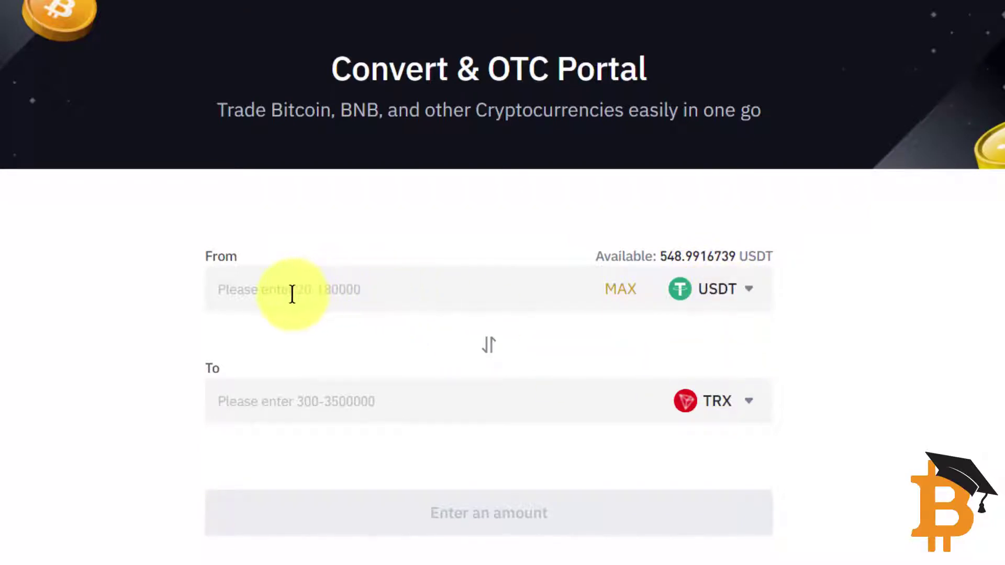
Step: Enter 300 TRX as the amount to receive and preview the conversion
click(251, 399)
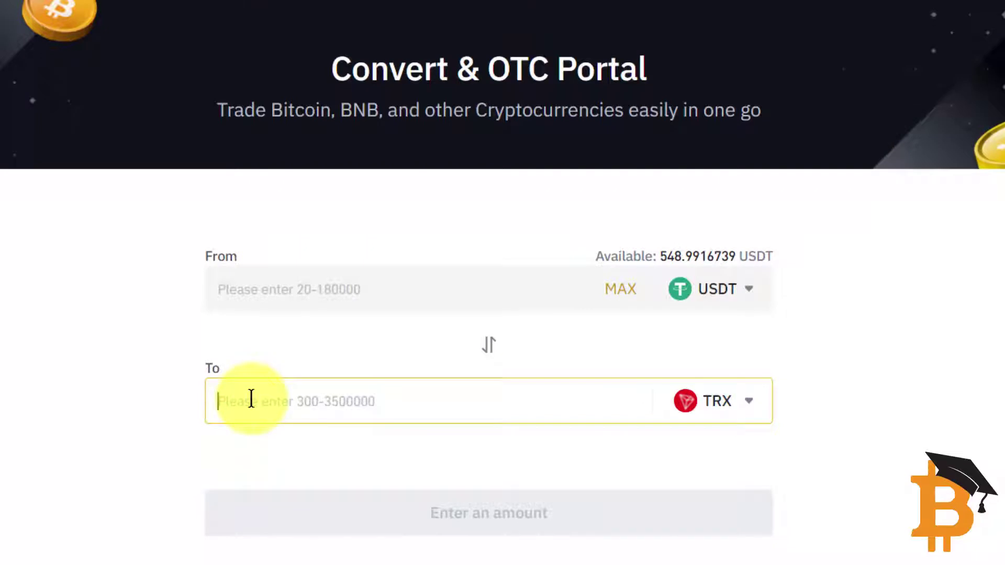
text(200)
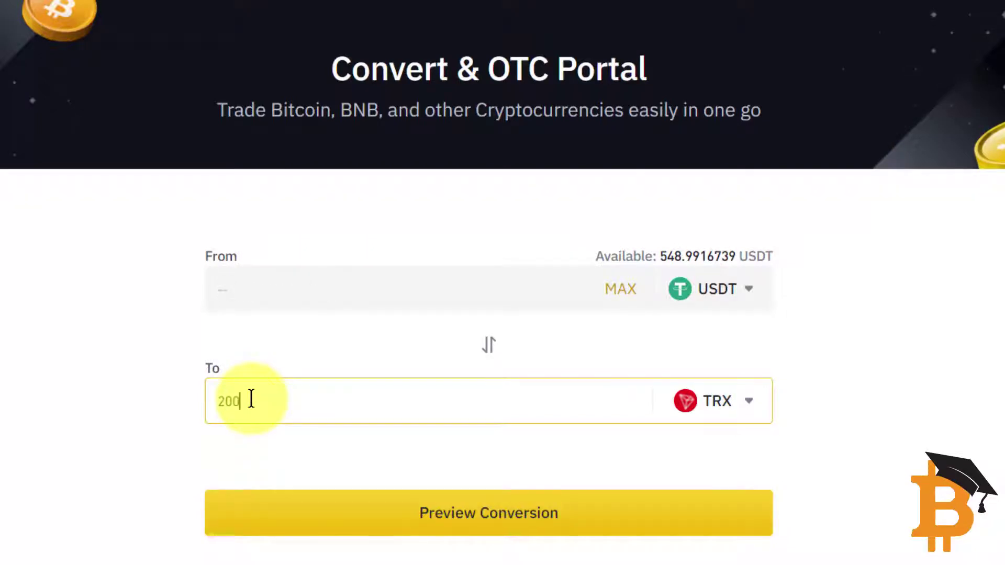
click(493, 515)
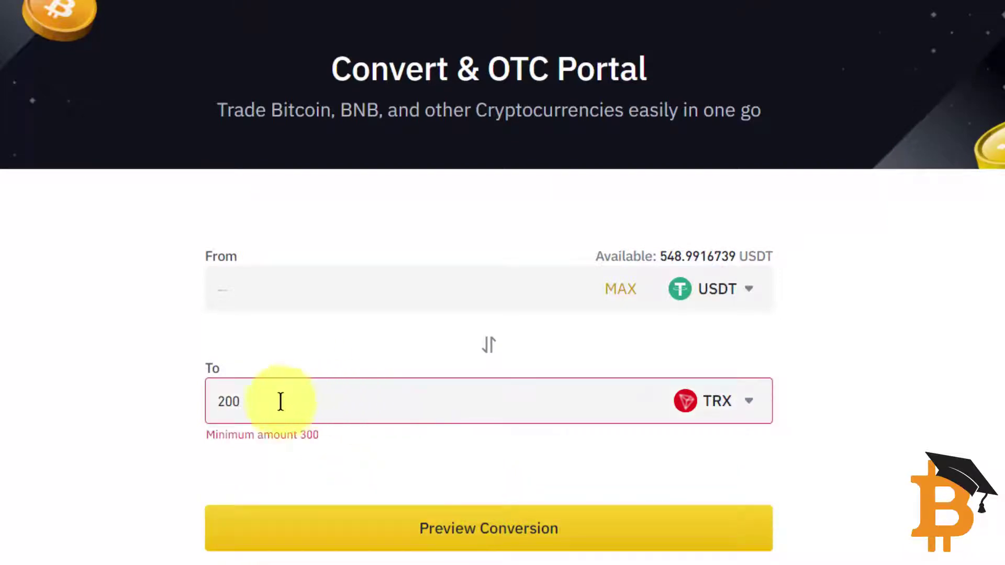
drag(270, 401, 204, 412)
text(300)
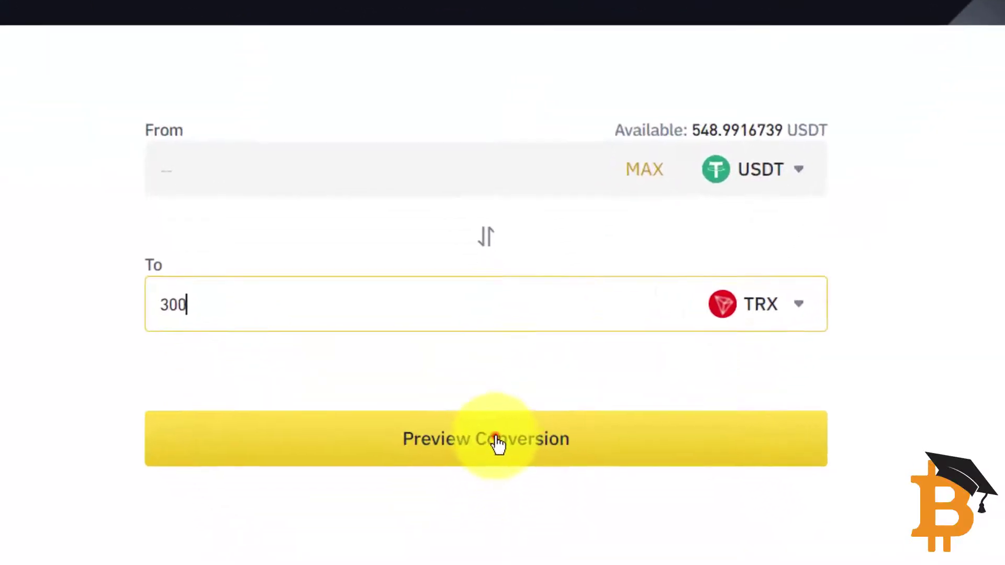
click(499, 515)
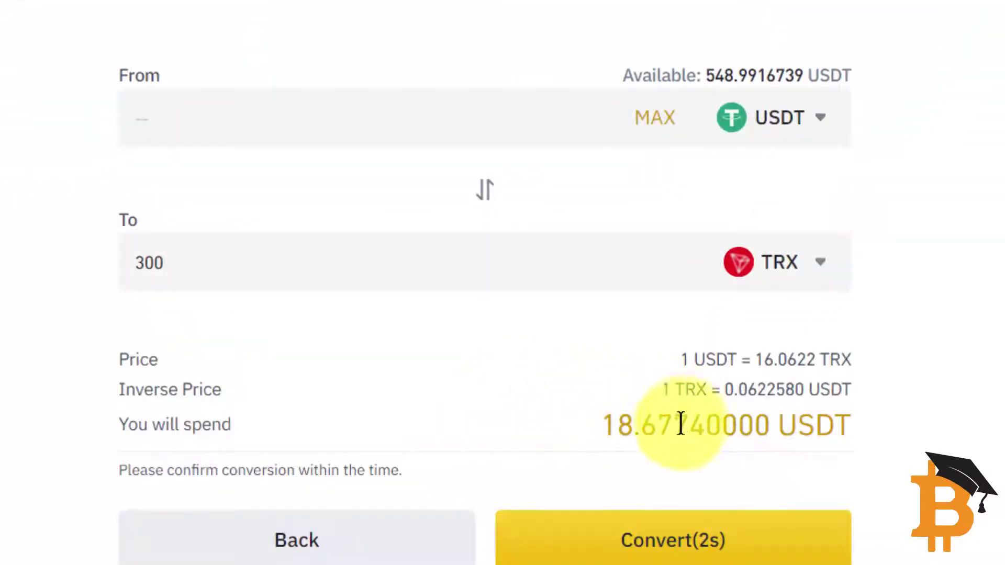
Step: Confirm the 300 TRX conversion for 18.6774 USDT, check its status, then view Fiat and Spot balances
click(644, 547)
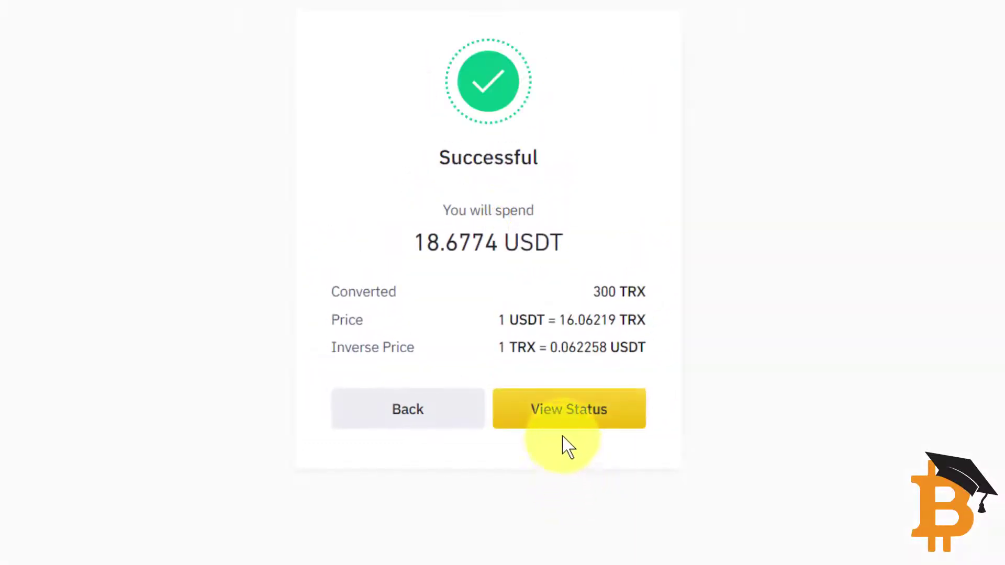
click(560, 411)
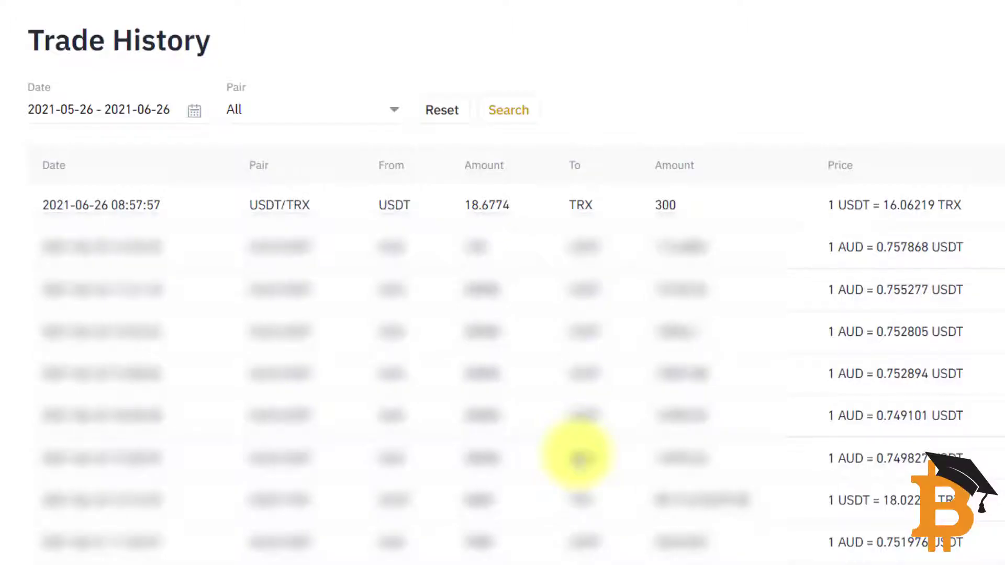
mouse_move(841, 26)
click(831, 47)
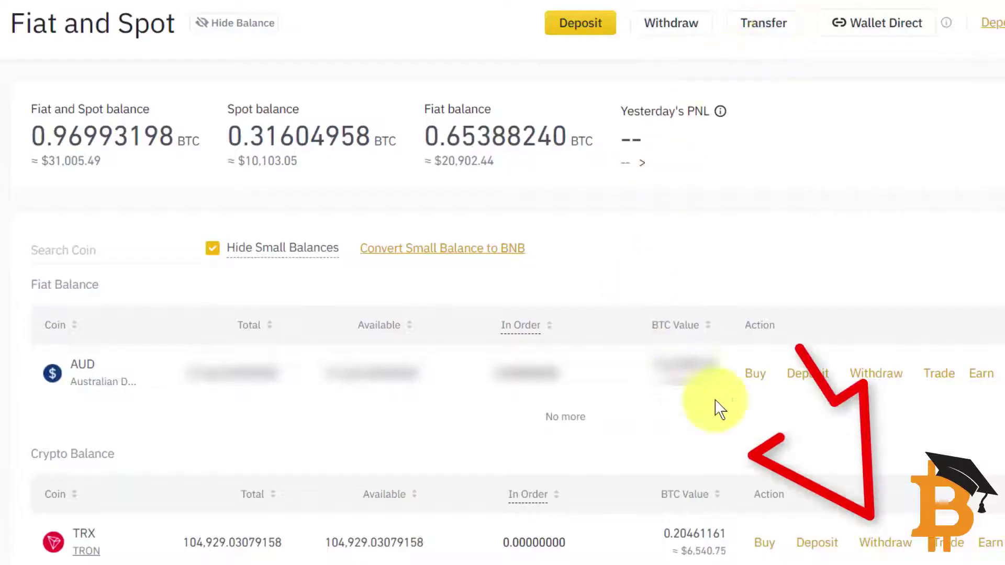
Step: Start a TRX withdrawal and paste the TronLink wallet's TRON address as the destination
click(881, 547)
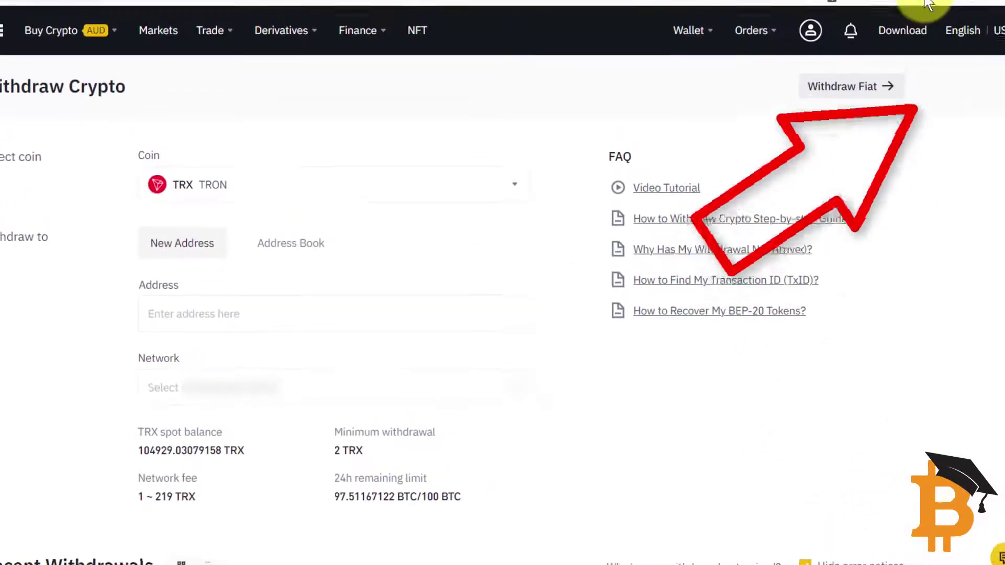
click(905, 5)
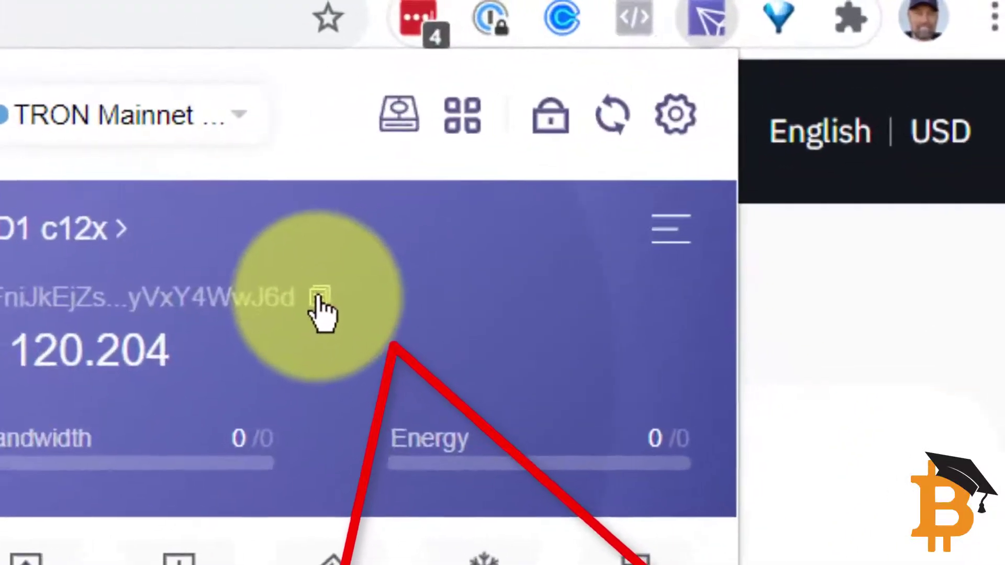
click(317, 301)
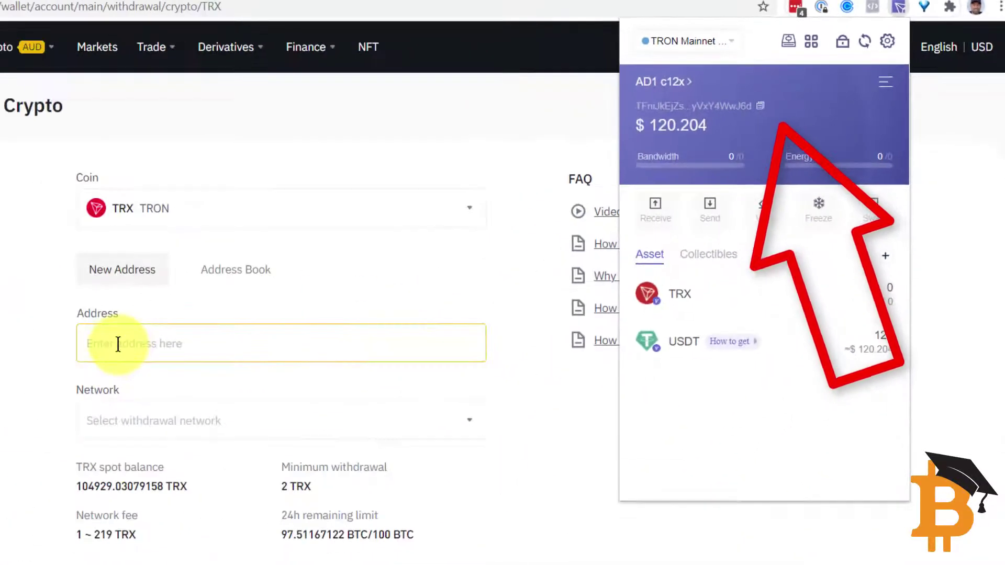
click(116, 341)
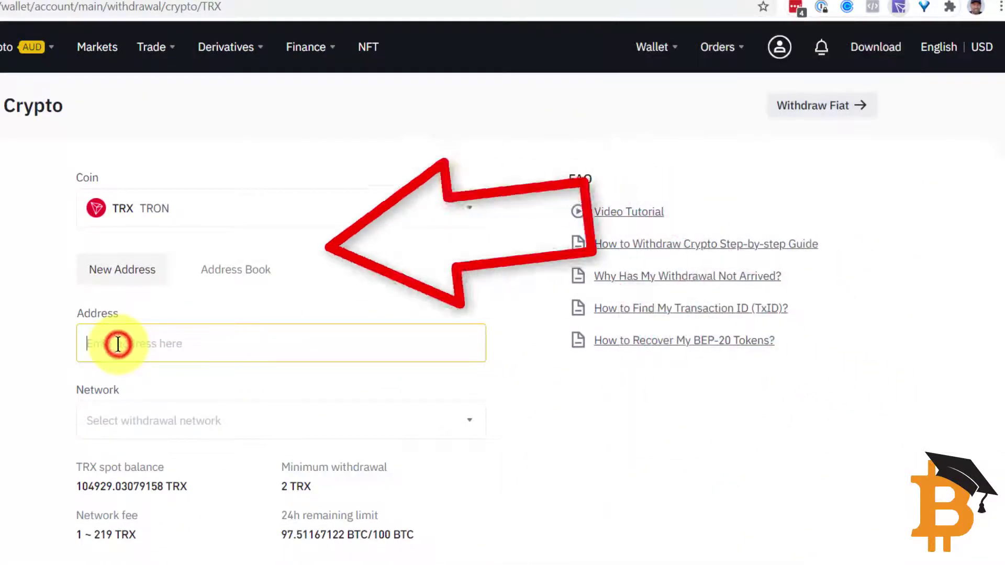
key(ctrl+v)
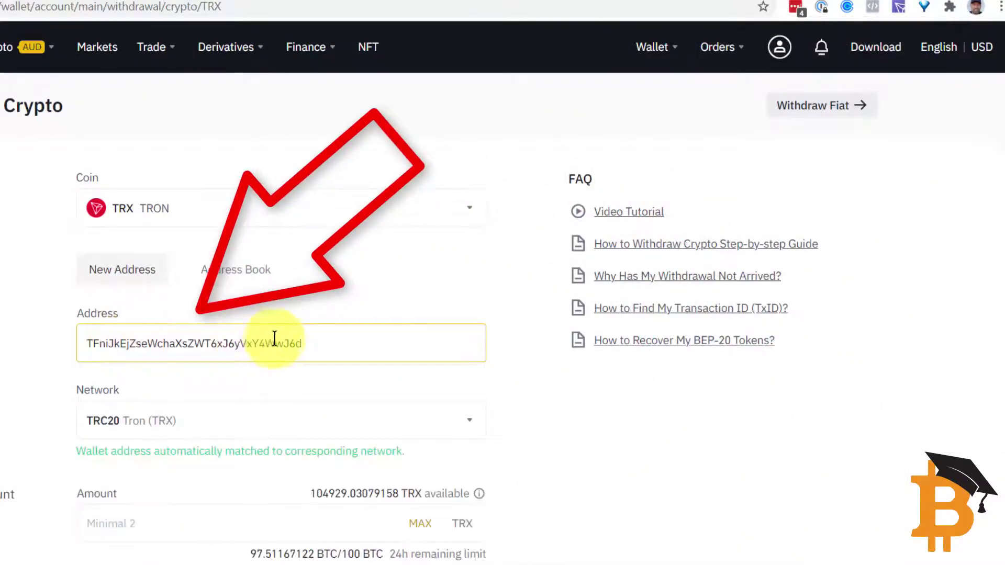
drag(310, 341, 276, 344)
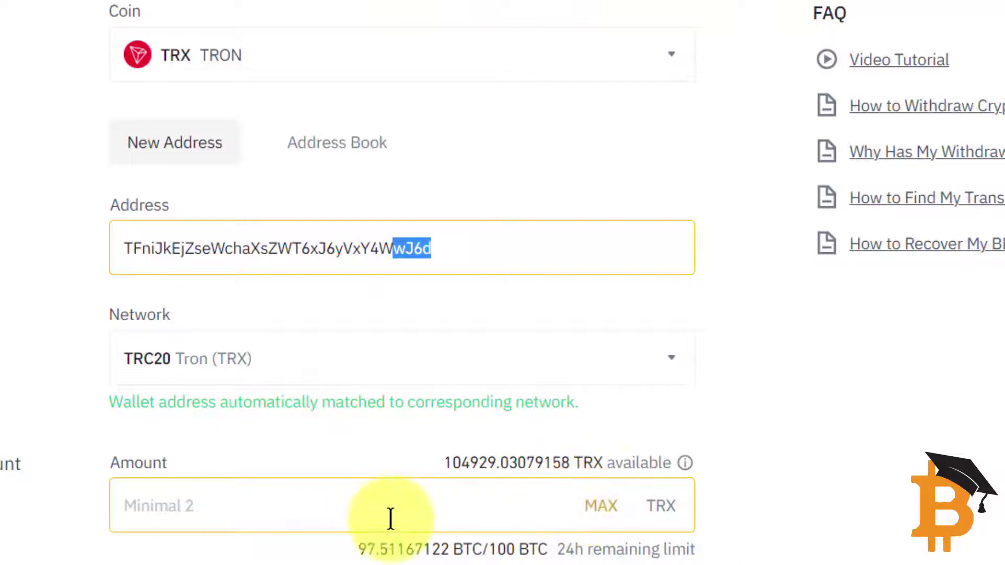
Step: Begin entering the withdrawal amount, correcting the digits on the way to 201 TRX
click(259, 518)
text(200)
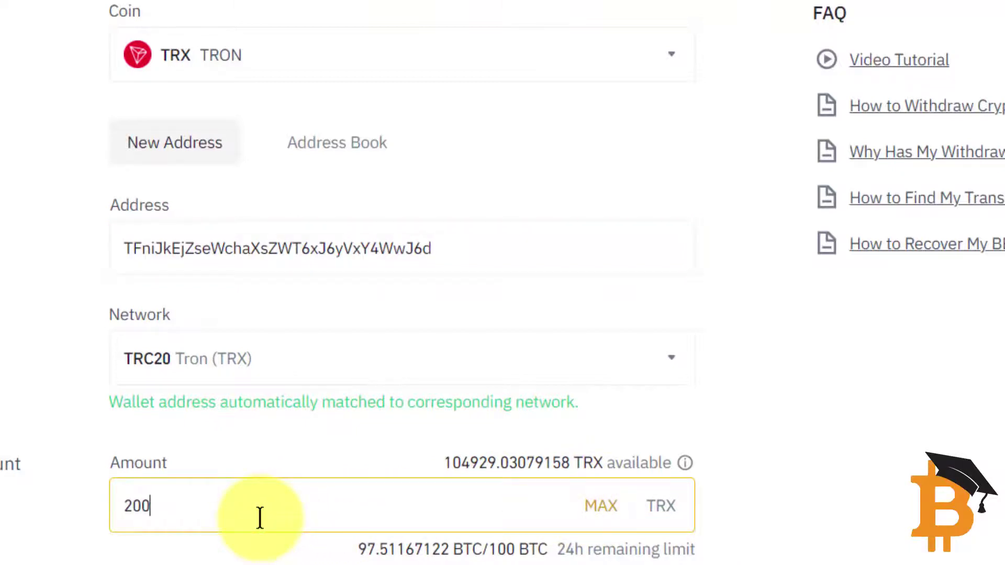
scroll(259, 518, down, 5)
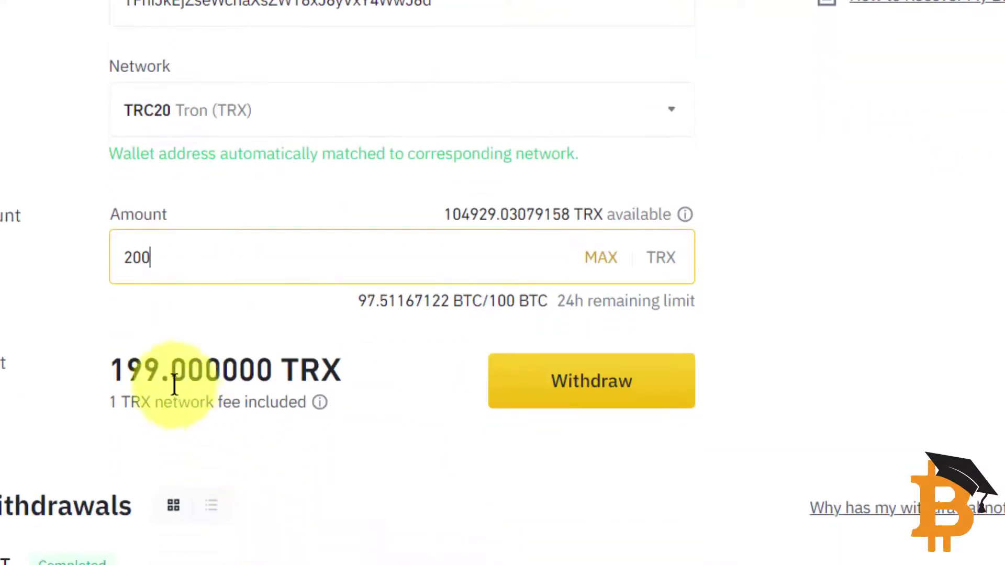
text(00)
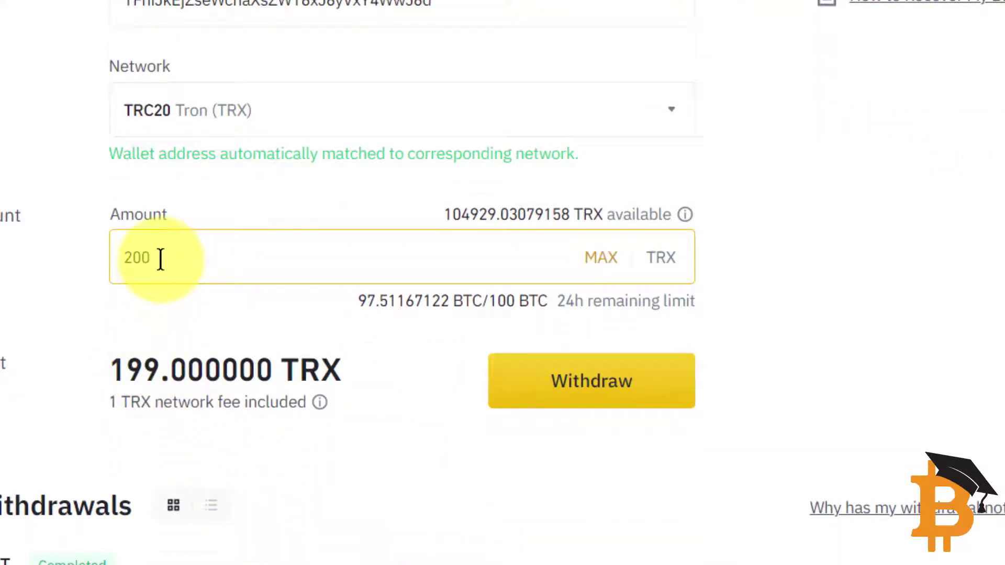
key(BackSpace)
Step: Complete the amount as 201 TRX, review the withdrawal and continue to security verification
text(1)
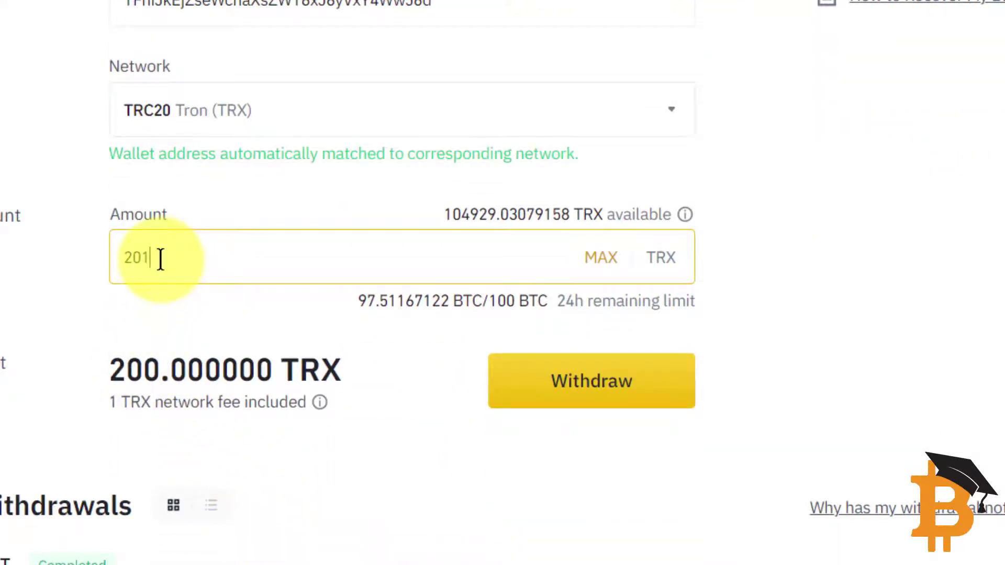
click(598, 389)
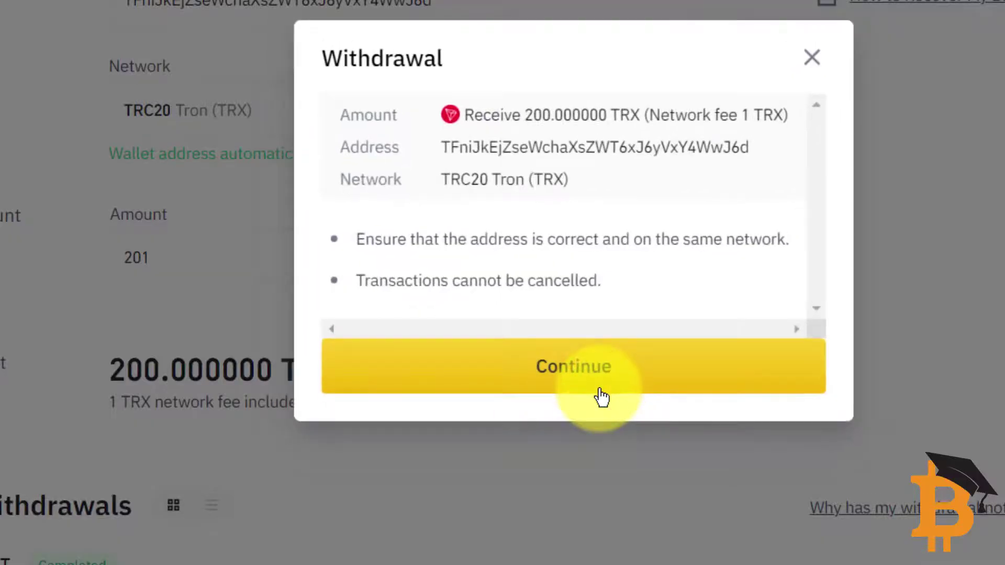
click(575, 365)
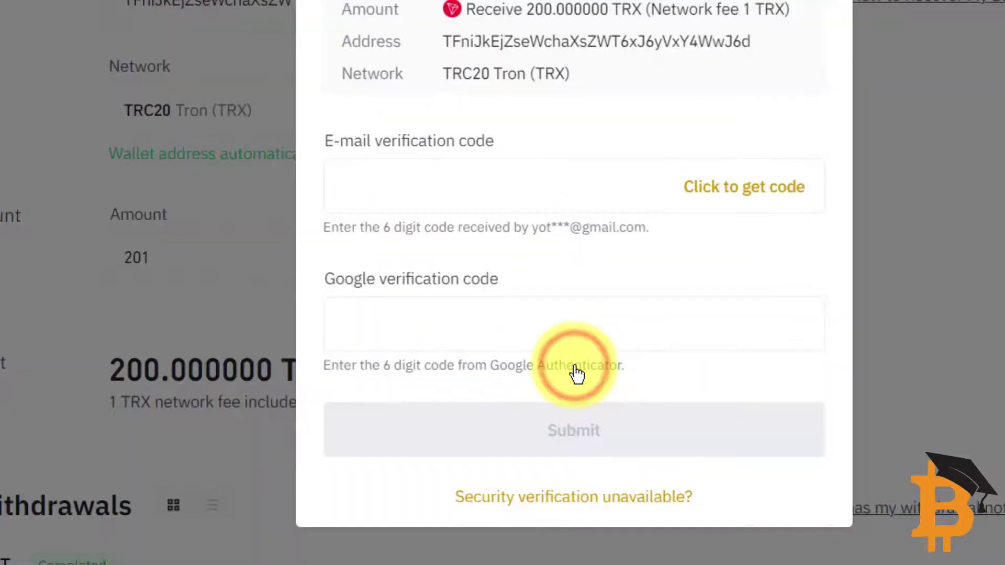
Step: Enter the e-mail and Google verification codes, submit the withdrawal, and open TronLink
click(740, 199)
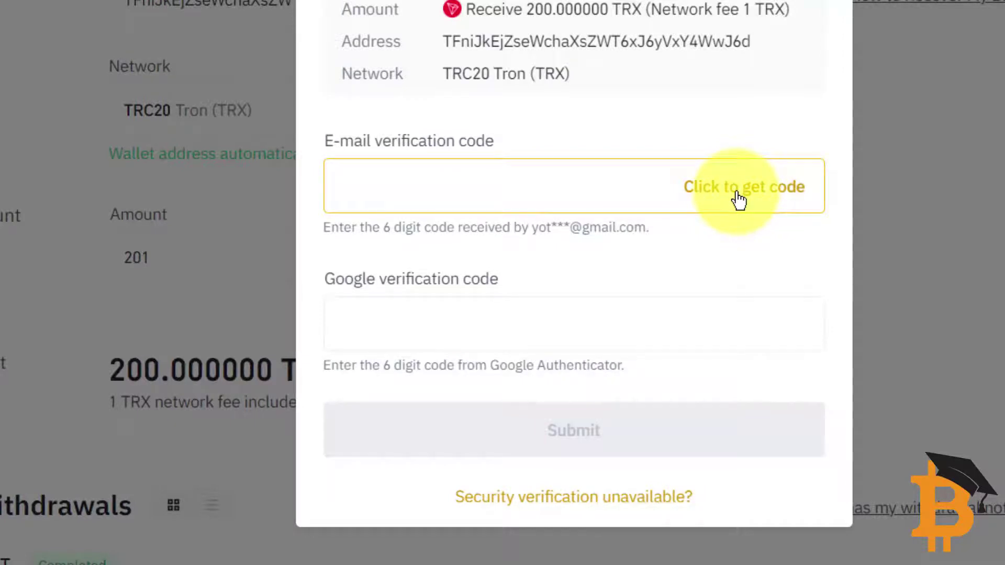
click(462, 327)
click(717, 185)
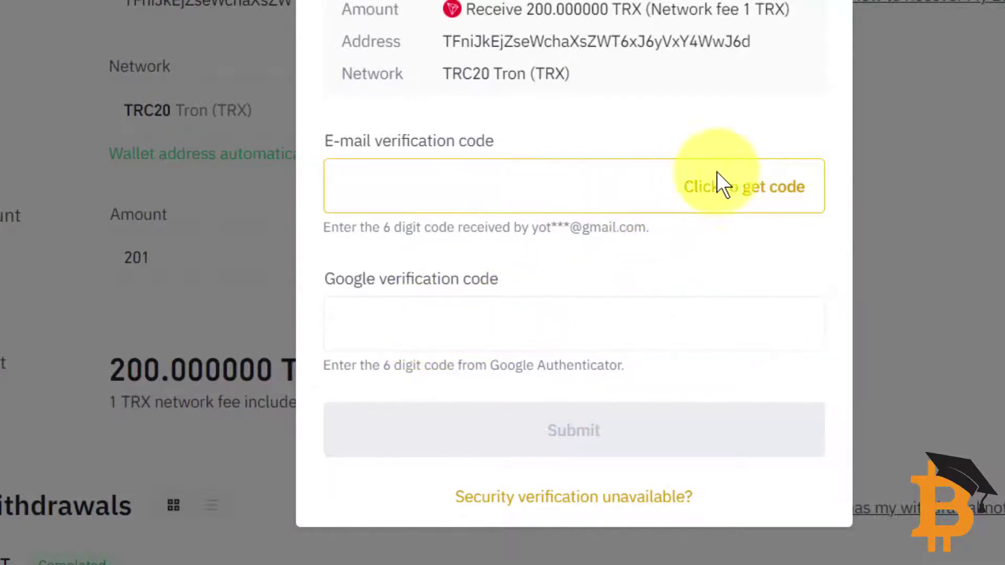
click(740, 189)
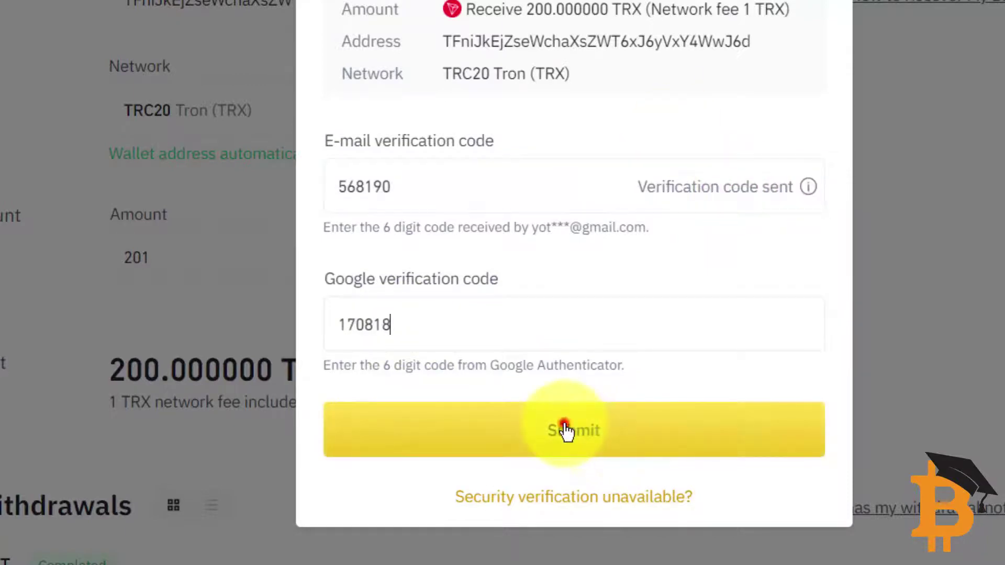
click(566, 431)
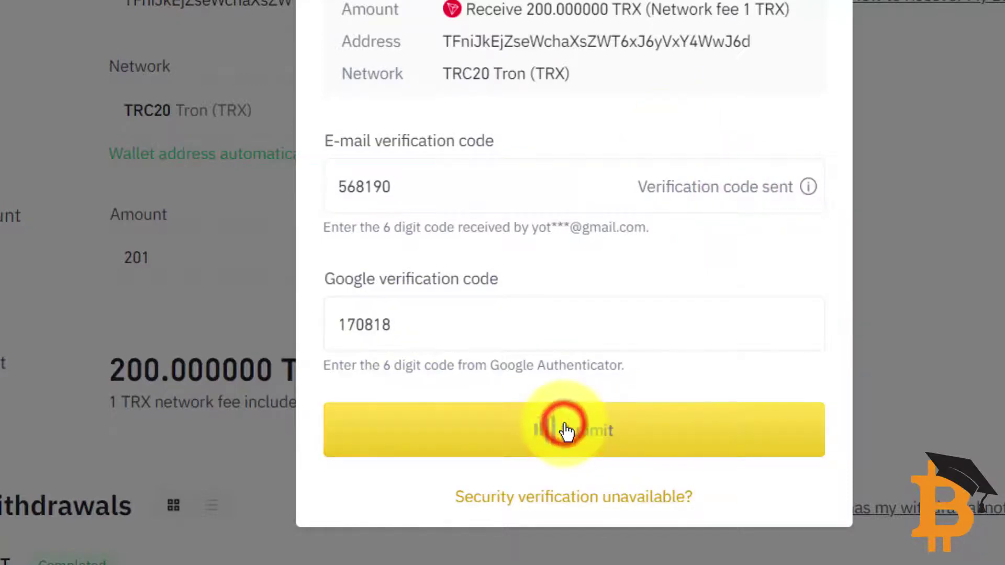
click(594, 433)
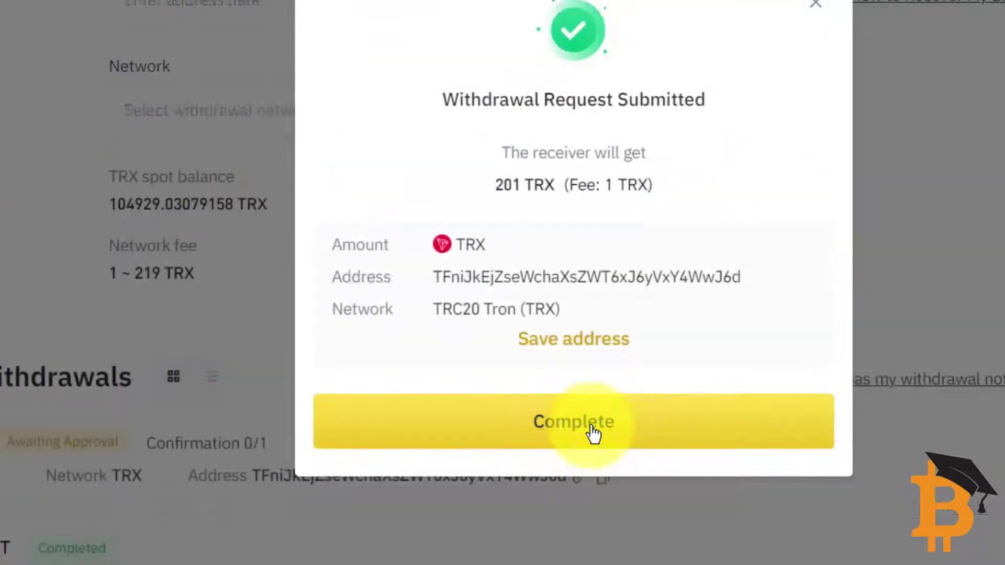
click(906, 20)
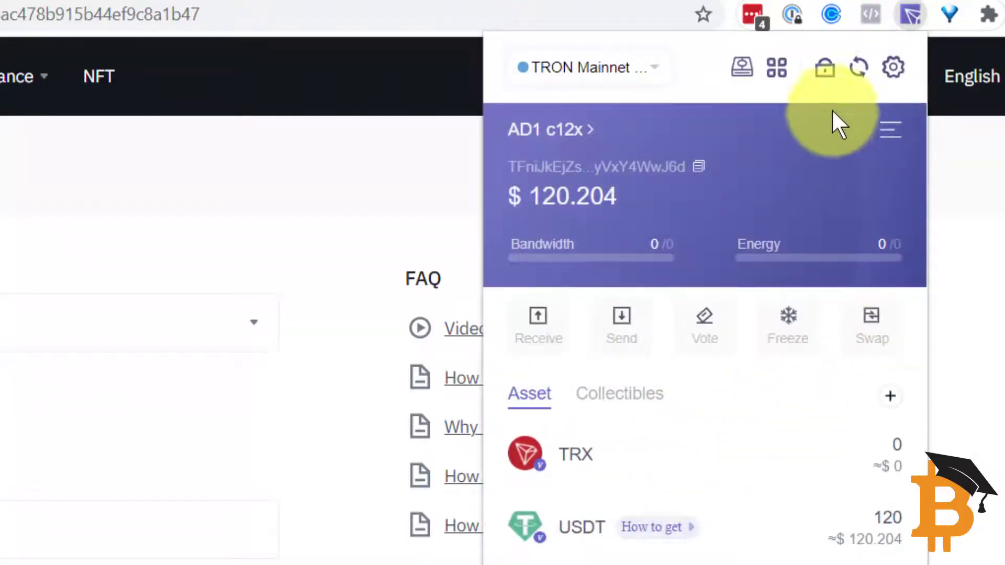
Step: Refresh TronLink until 200.000001 TRX appears beside 120 USDT
click(858, 69)
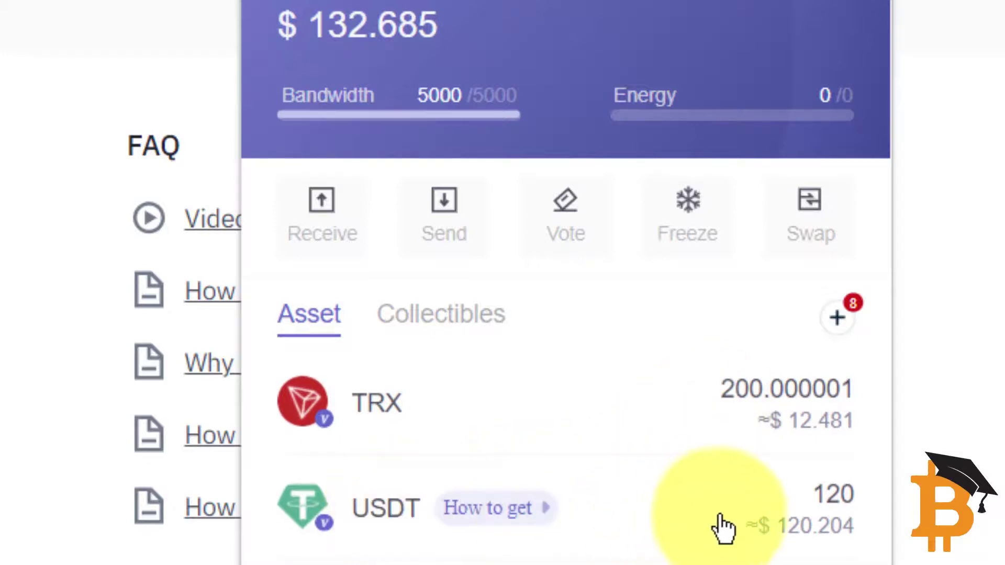
Step: Open JustSwap from TronLink and set USDT as the token to swap from
click(810, 238)
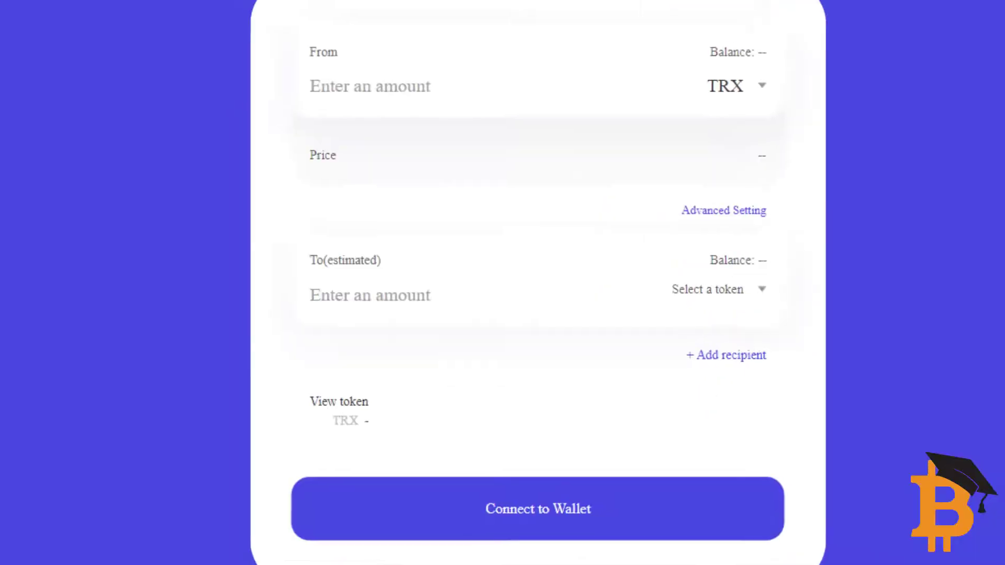
click(755, 85)
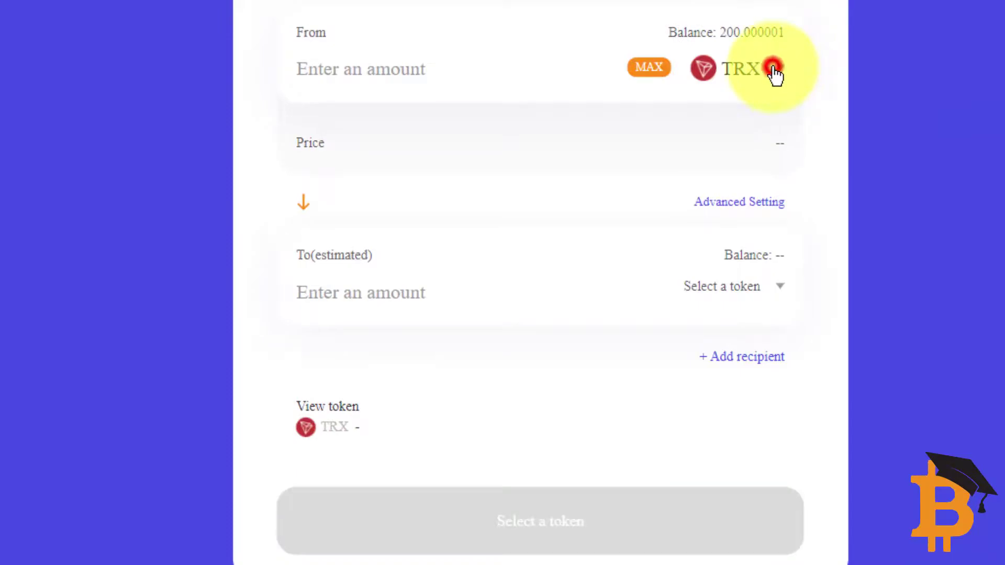
click(517, 133)
click(430, 86)
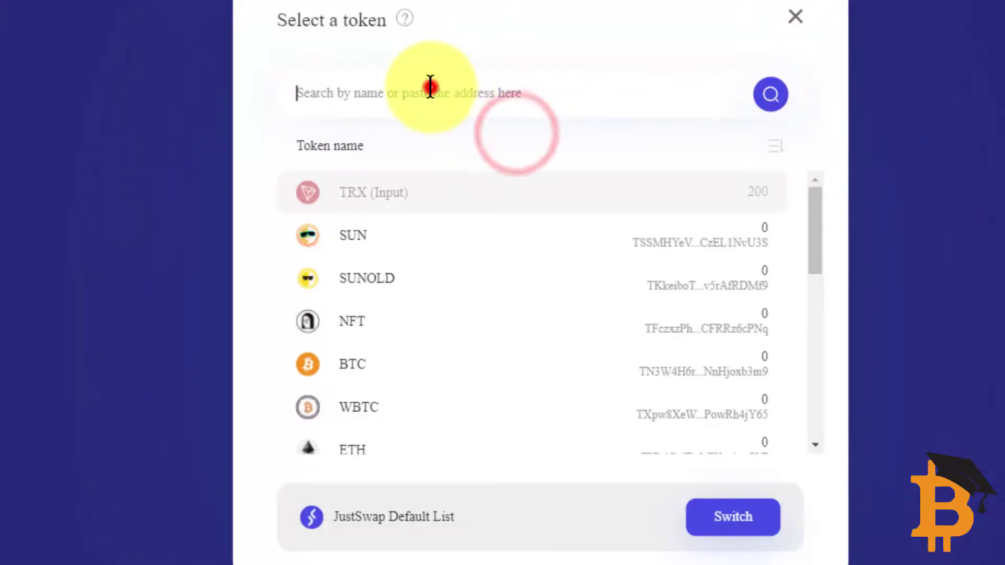
text(usdt)
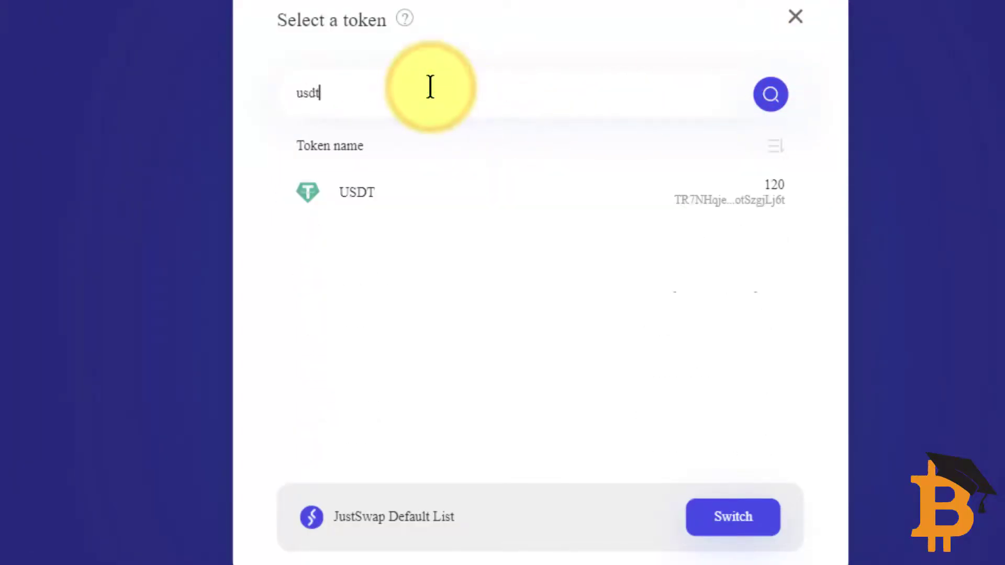
click(370, 199)
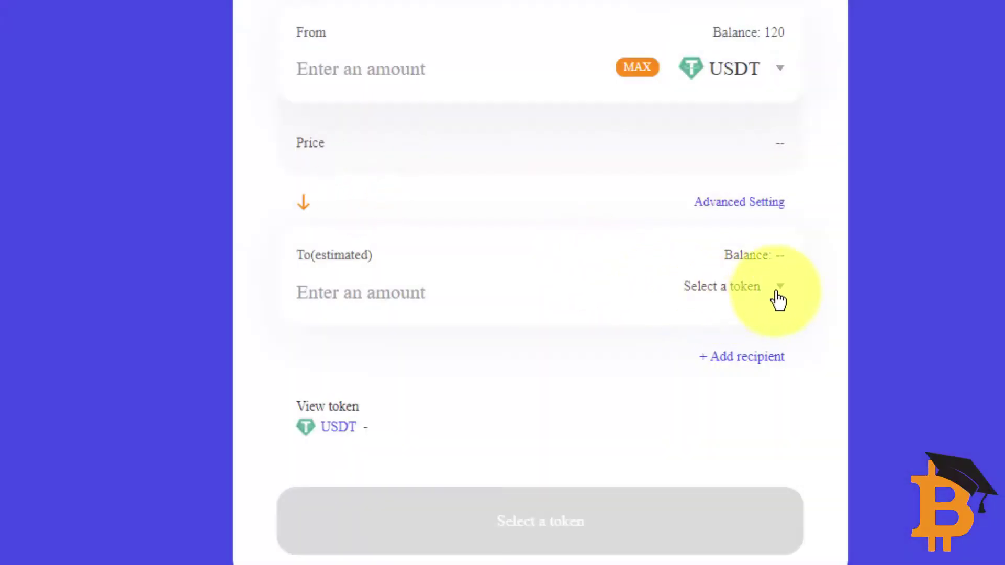
Step: Set TRX as the token to receive, with 150 TRX as the amount
click(778, 295)
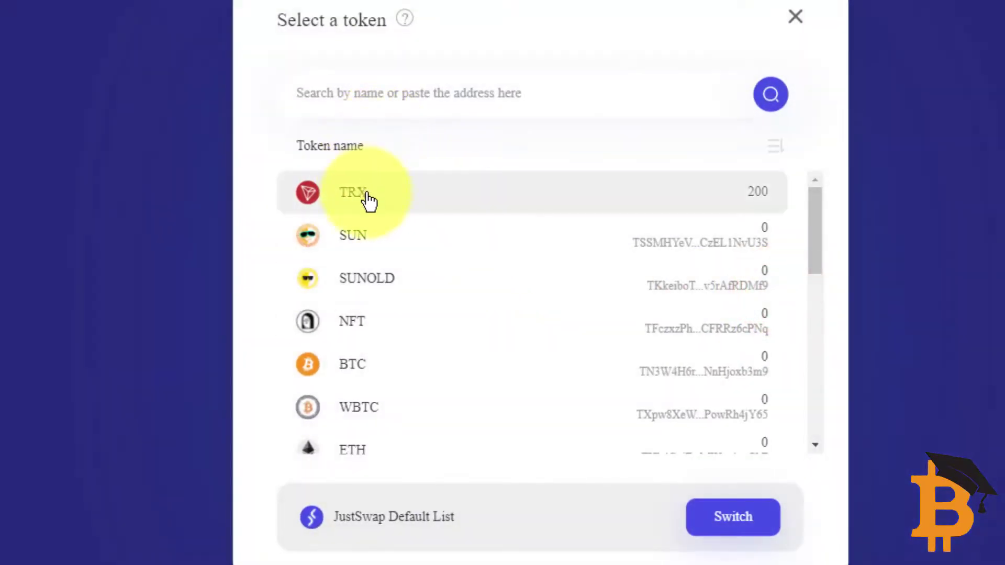
click(366, 198)
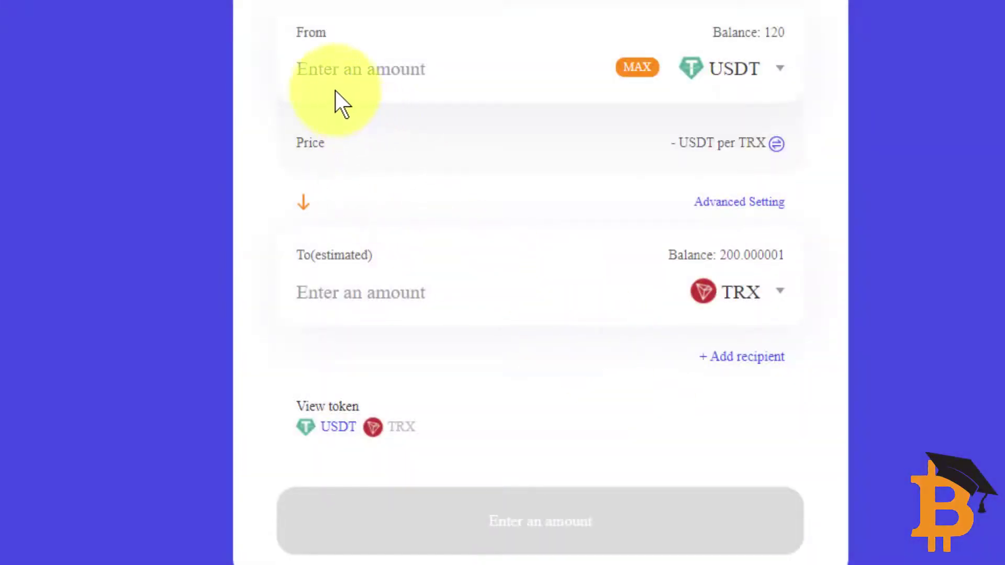
click(350, 298)
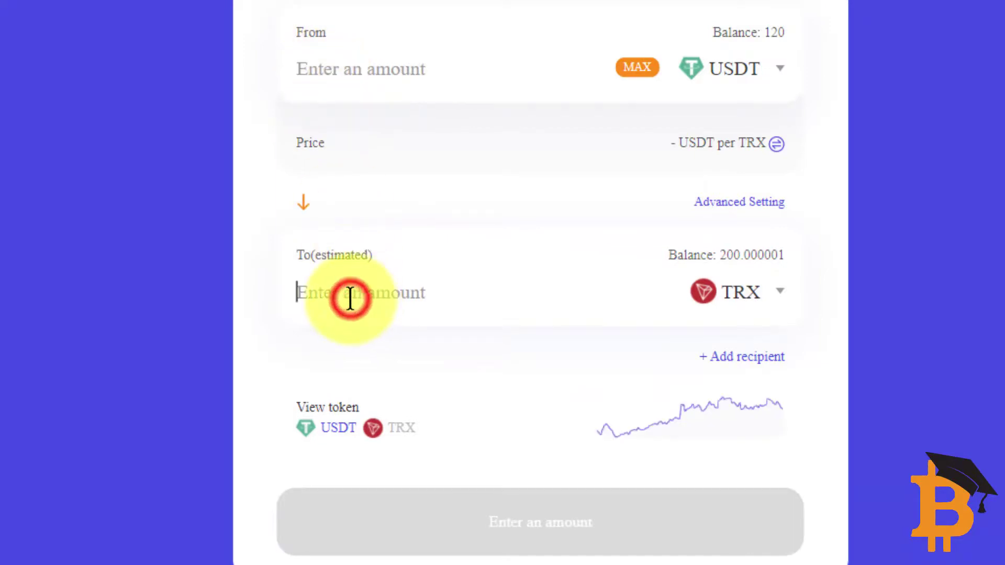
text(150)
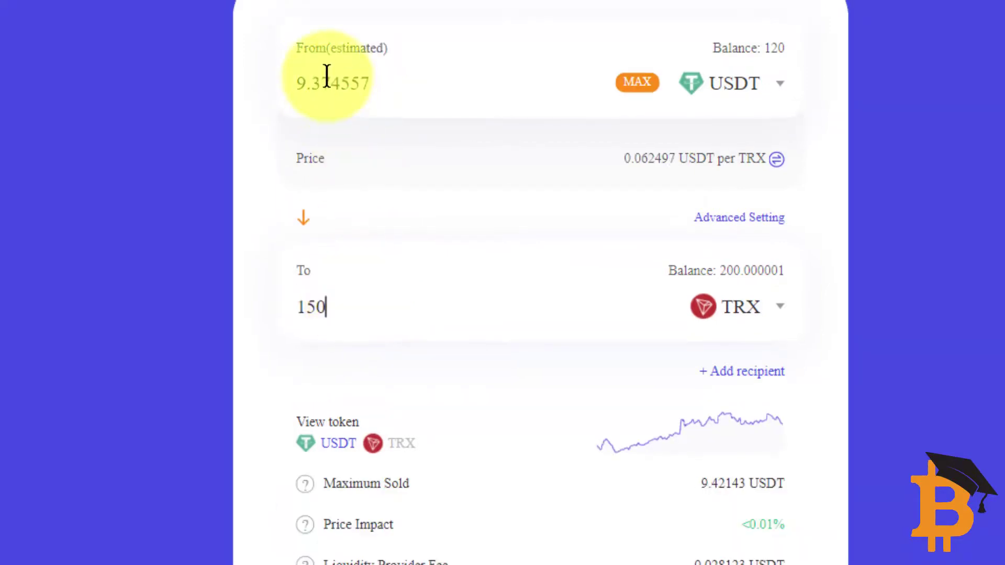